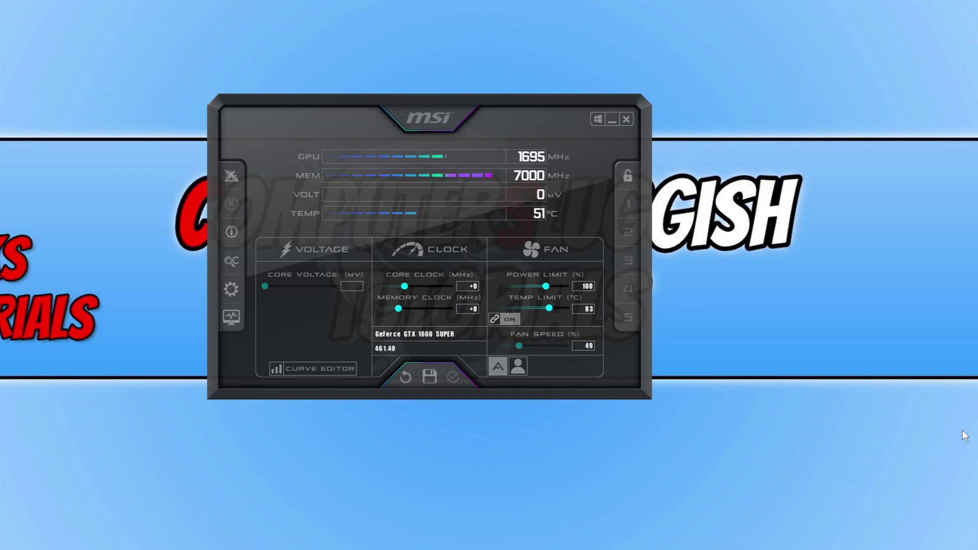
Open MSI Afterburner's properties window with the gear Settings icon.
{"action": "left_click", "coordinate": [232, 289]}
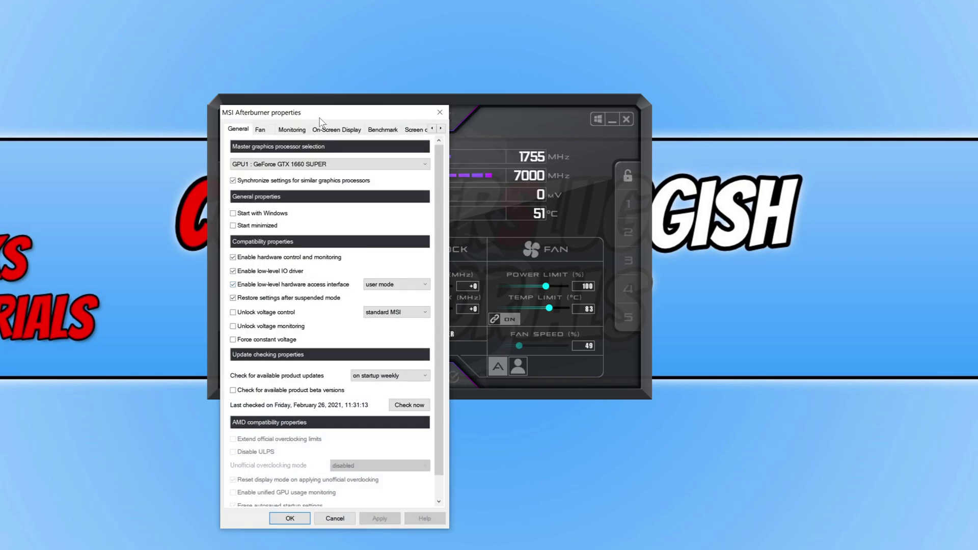
Move the properties window up, switch to the Video capture tab, and enter Ctrl+S as the capture hotkey.
{"action": "left_click_drag", "start_coordinate": [319, 111], "coordinate": [319, 44]}
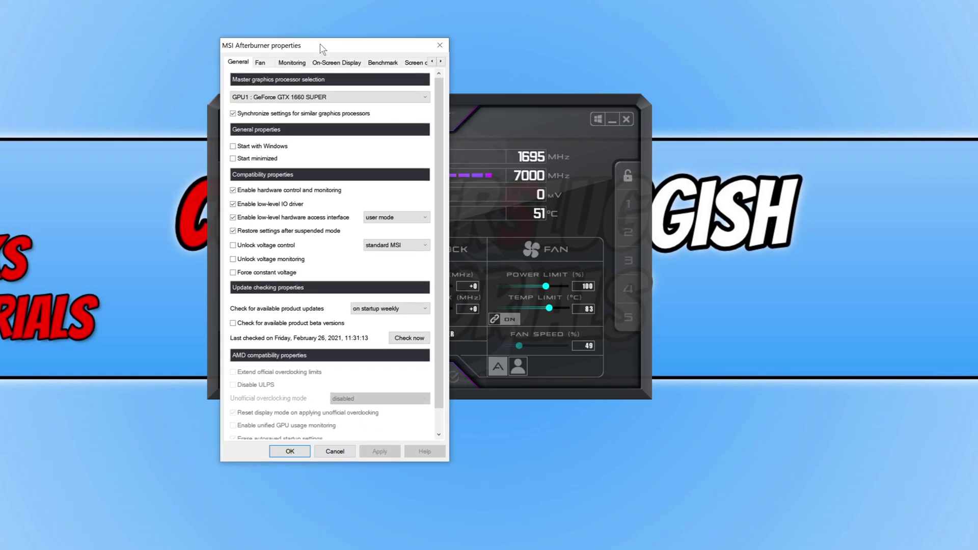
{"action": "left_click", "coordinate": [441, 61]}
{"action": "double_click", "coordinate": [441, 62]}
{"action": "left_click", "coordinate": [441, 62]}
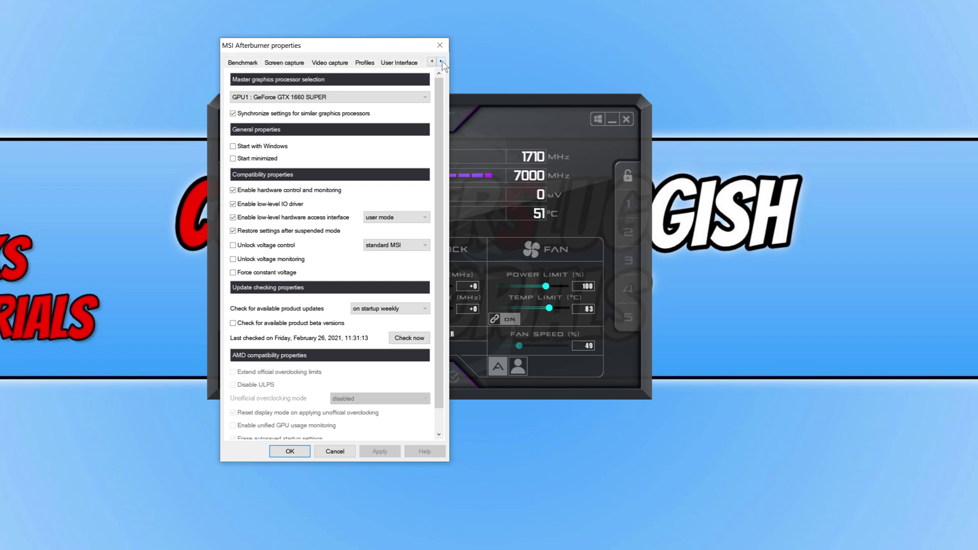
{"action": "left_click", "coordinate": [334, 67]}
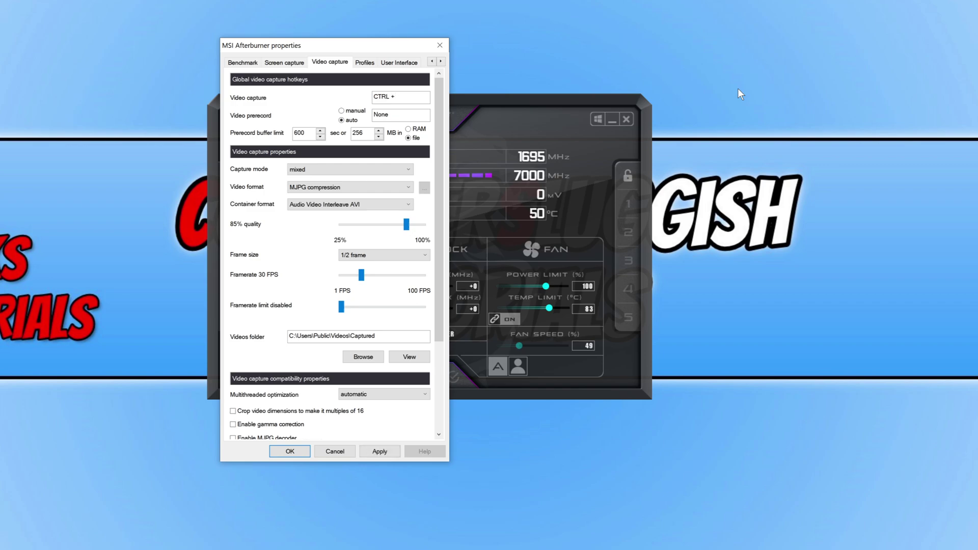
{"action": "key", "text": "ctrl+s"}
Apply the CTRL + S capture hotkey and check the available capture modes.
{"action": "left_click", "coordinate": [393, 453]}
{"action": "left_click", "coordinate": [409, 170]}
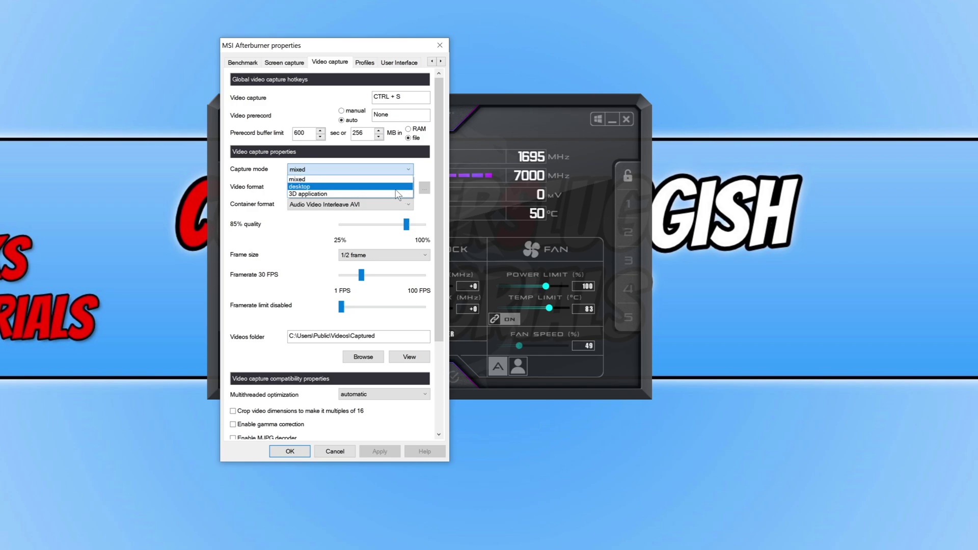
Keep mixed capture, MJPG compression and the AVI container, and set video quality to 100%.
{"action": "left_click", "coordinate": [440, 176]}
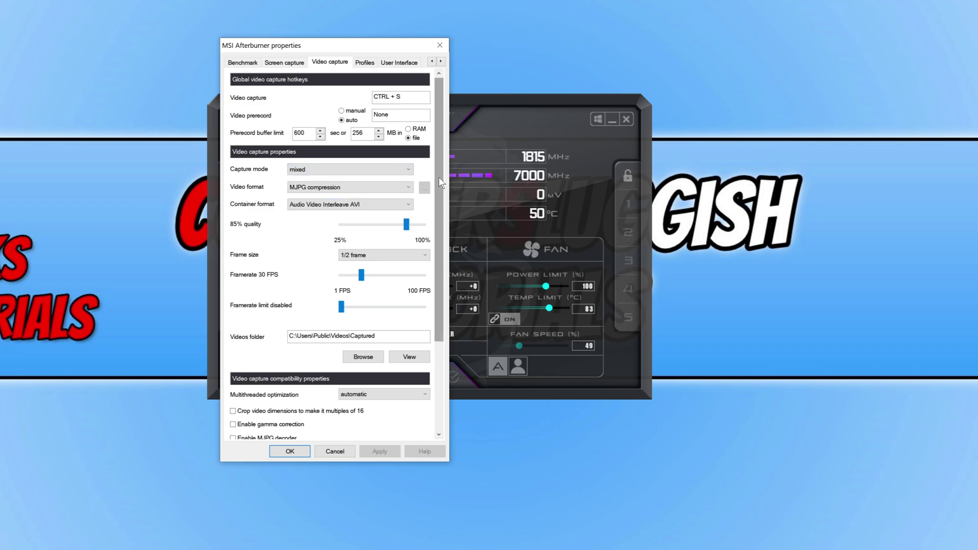
{"action": "left_click", "coordinate": [390, 188]}
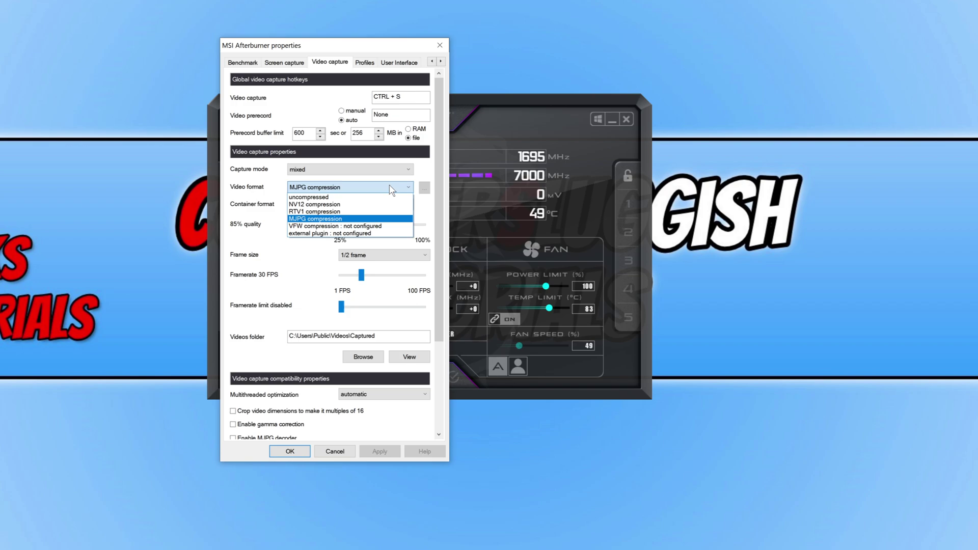
{"action": "left_click", "coordinate": [439, 171]}
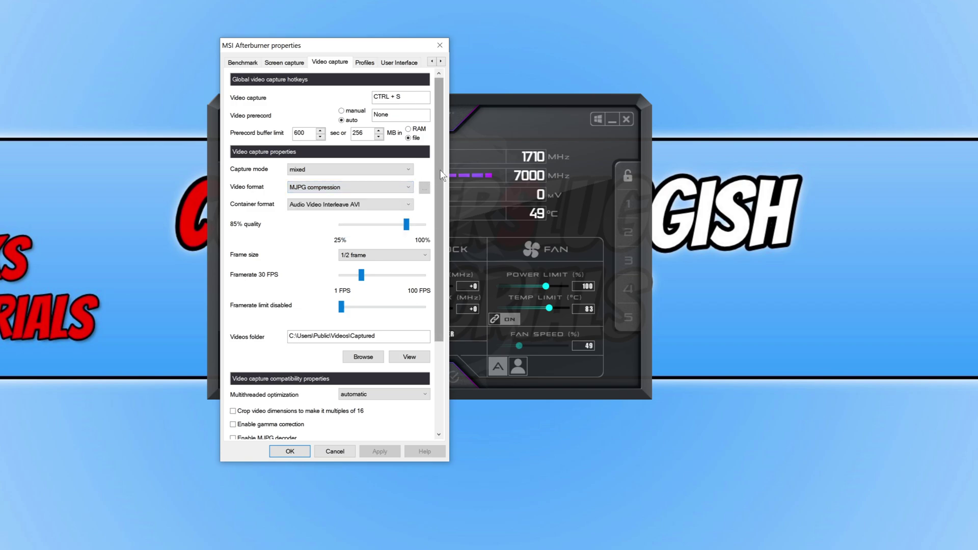
{"action": "left_click", "coordinate": [389, 205]}
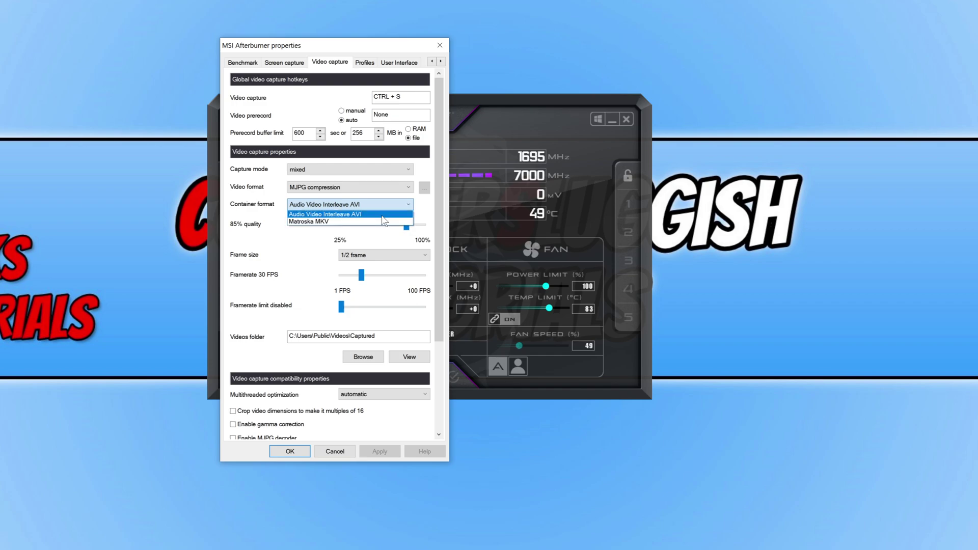
{"action": "left_click", "coordinate": [439, 206]}
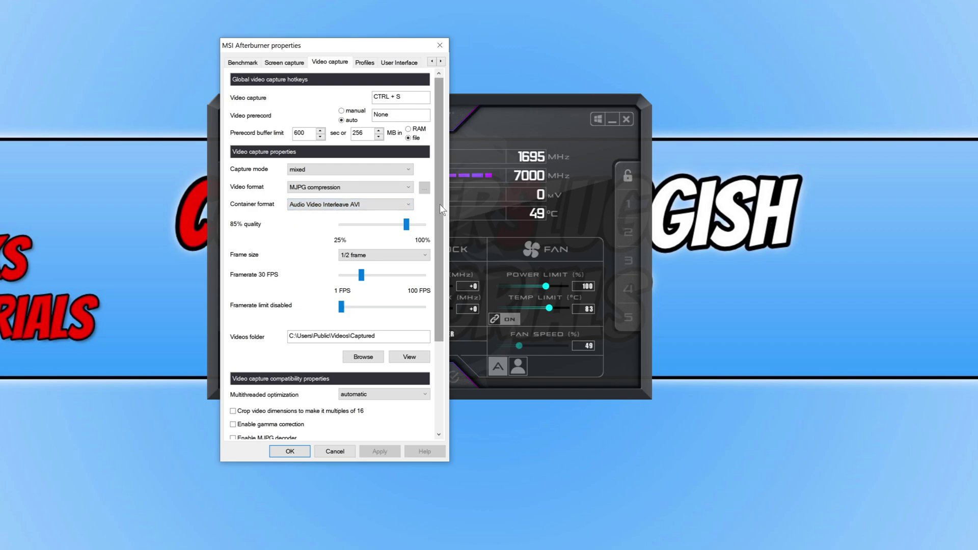
{"action": "left_click", "coordinate": [424, 224]}
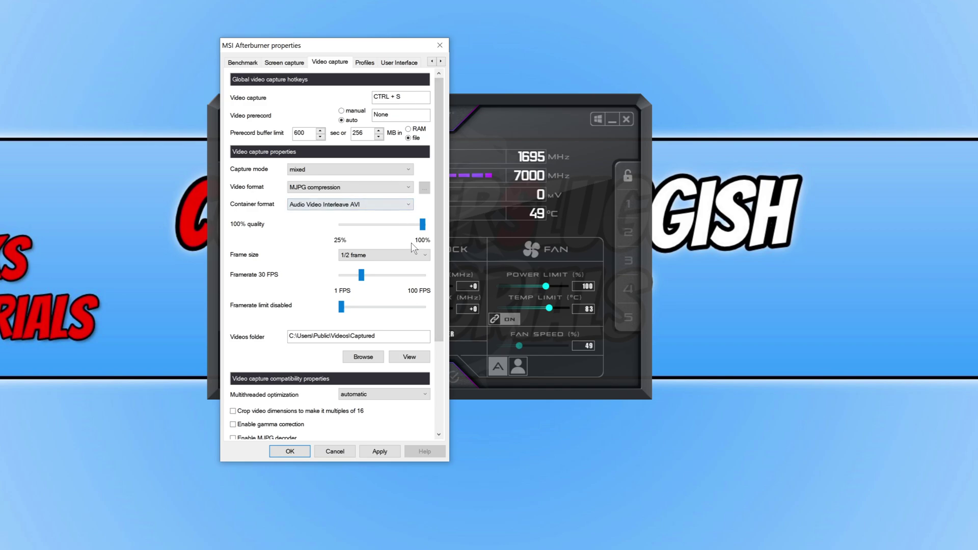
Keep 1/2 frame size, raise the framerate to 120 FPS, and view the Videos folder.
{"action": "left_click", "coordinate": [410, 256]}
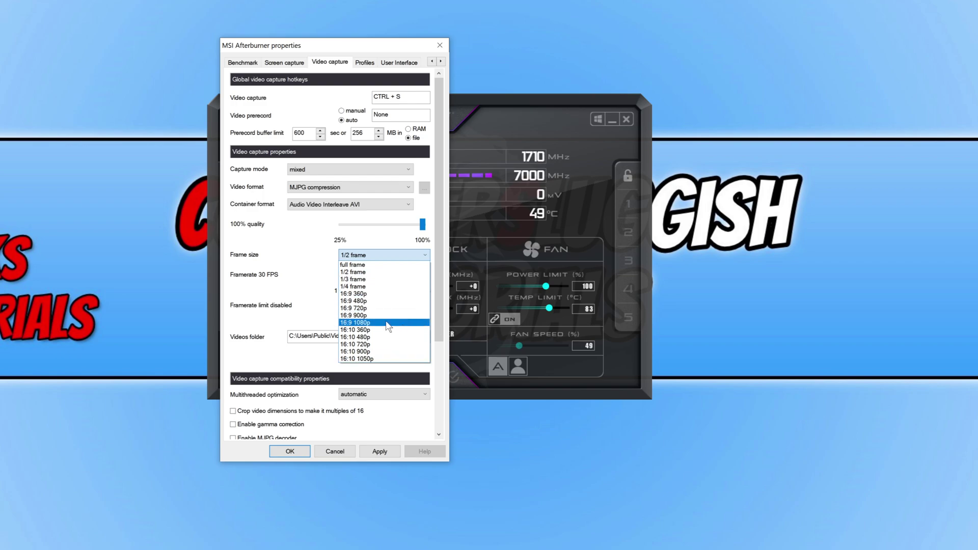
{"action": "left_click", "coordinate": [434, 203]}
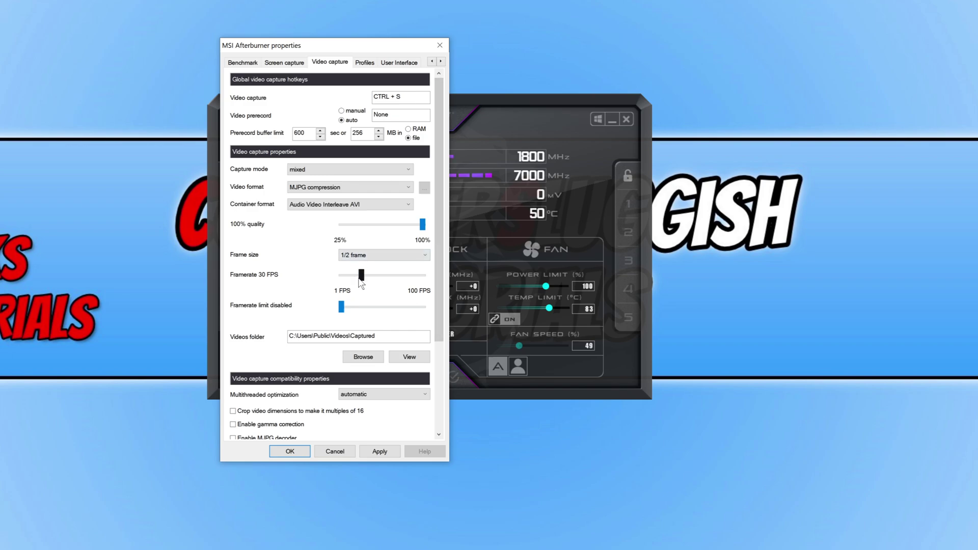
{"action": "mouse_move", "coordinate": [362, 283]}
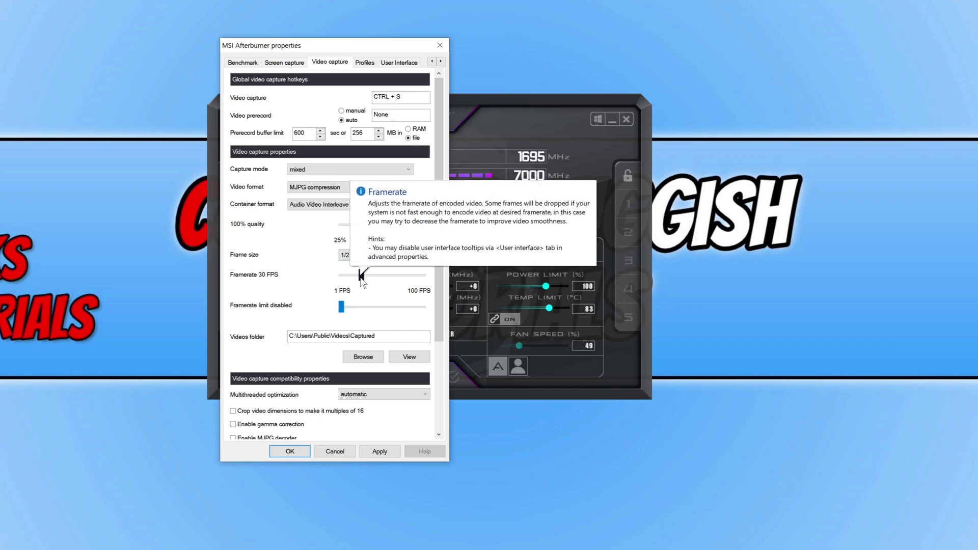
{"action": "left_click_drag", "start_coordinate": [361, 277], "coordinate": [480, 276]}
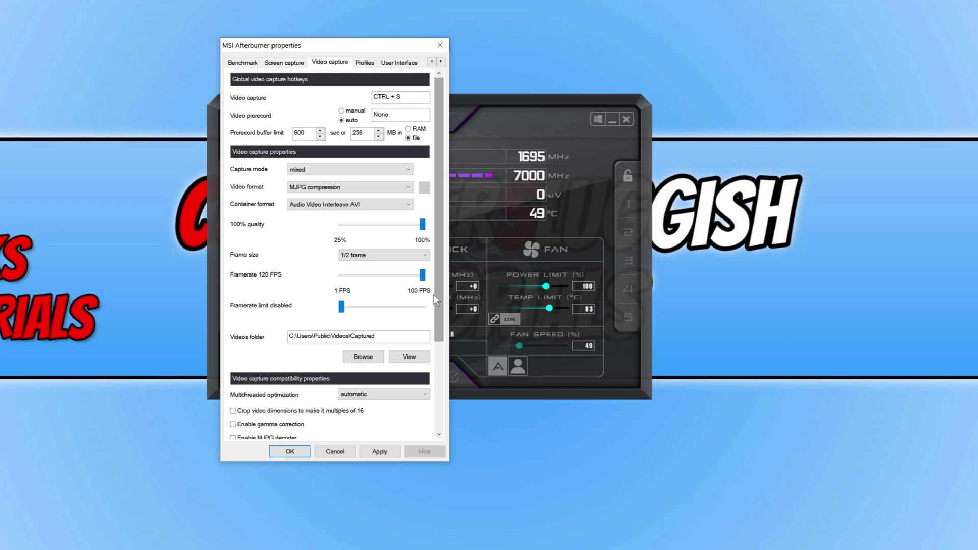
{"action": "left_click", "coordinate": [422, 362]}
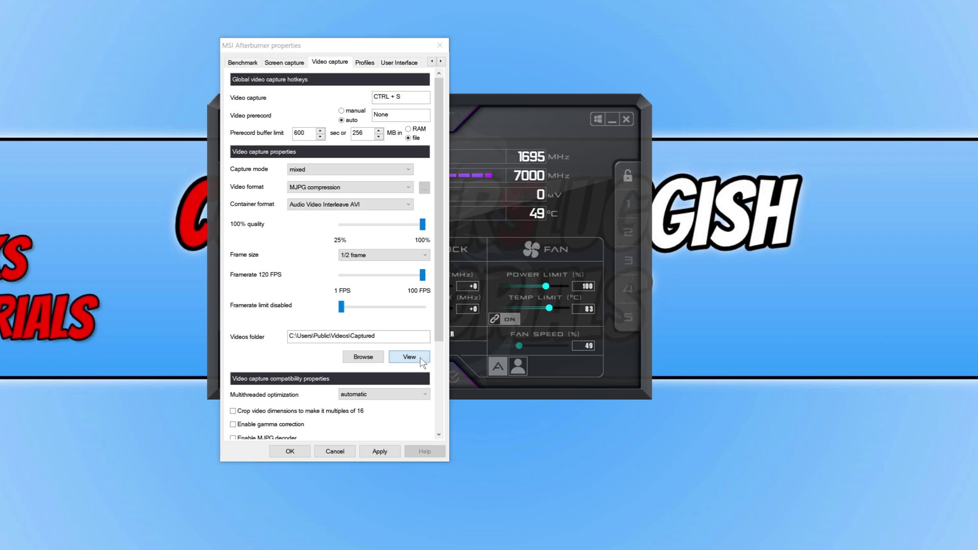
{"action": "left_click_drag", "start_coordinate": [353, 302], "coordinate": [410, 285]}
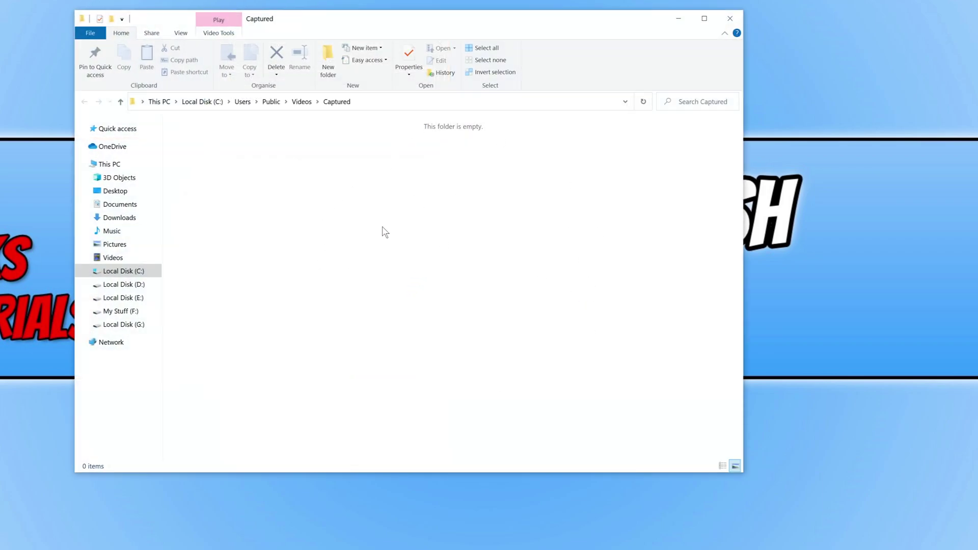
{"action": "left_click", "coordinate": [679, 18]}
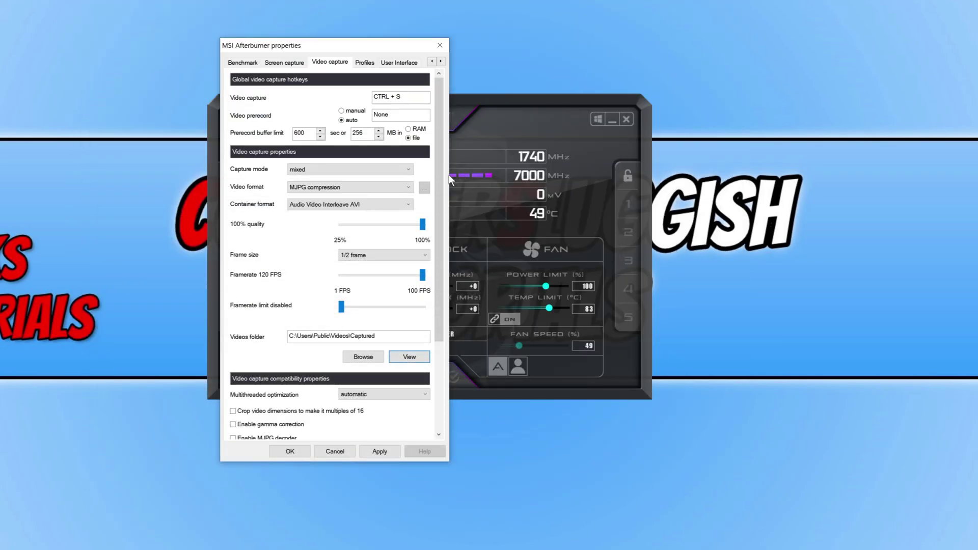
Scroll down to the audio capture properties and apply the video capture settings.
{"action": "left_click_drag", "start_coordinate": [437, 176], "coordinate": [438, 278]}
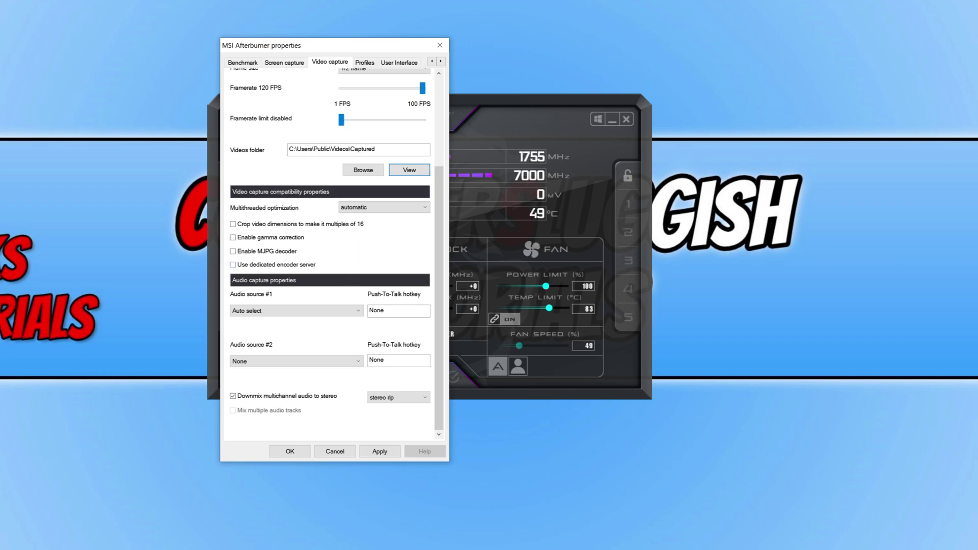
{"action": "left_click", "coordinate": [388, 451]}
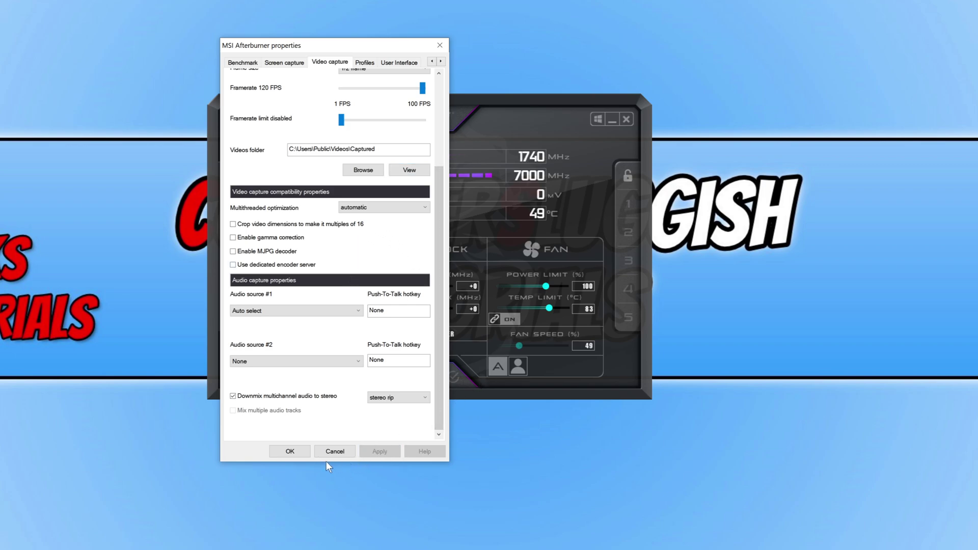
Close the properties with OK, then restore the Captured folder window from the taskbar.
{"action": "left_click", "coordinate": [290, 452]}
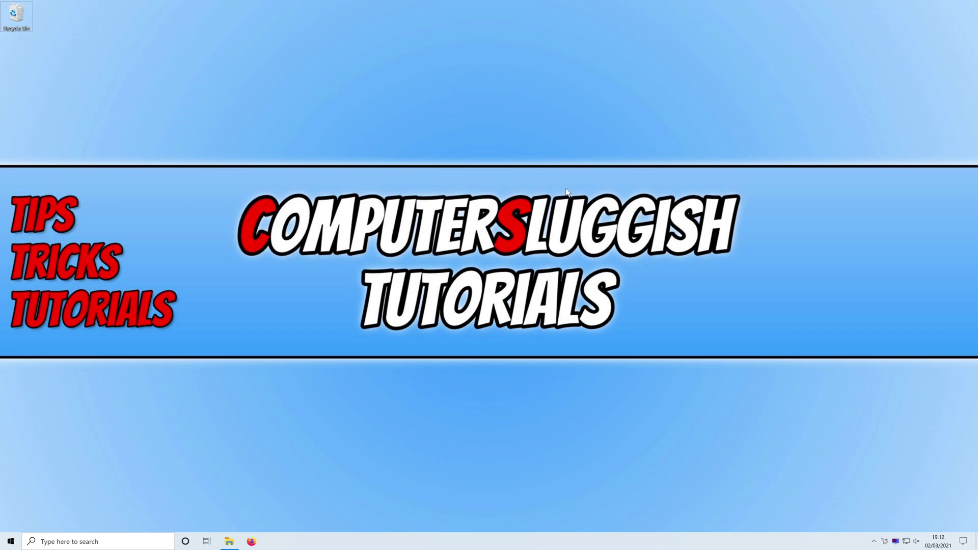
{"action": "left_click", "coordinate": [229, 541]}
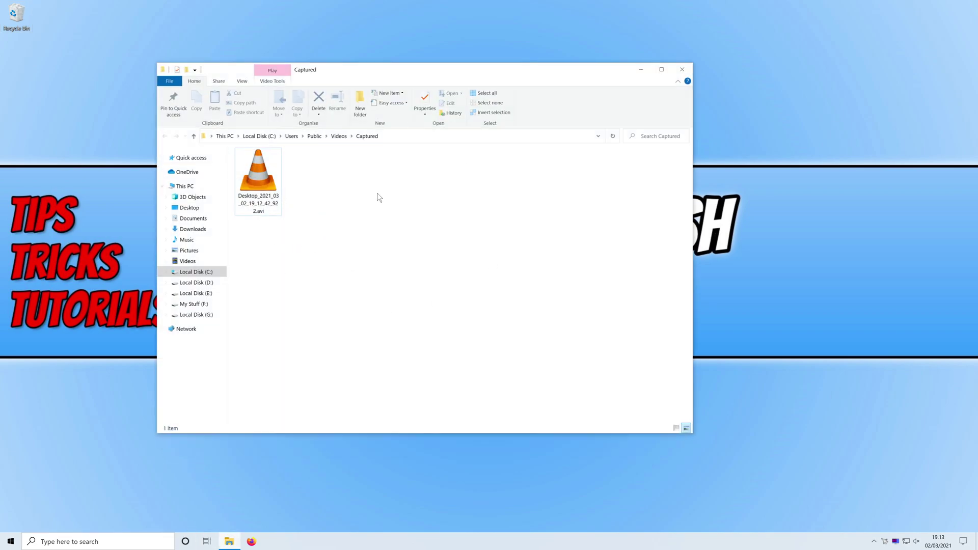
Open Desktop_2021_03_02_19_12_42_922.avi from the Captured folder for playback in VLC.
{"action": "left_click", "coordinate": [258, 182]}
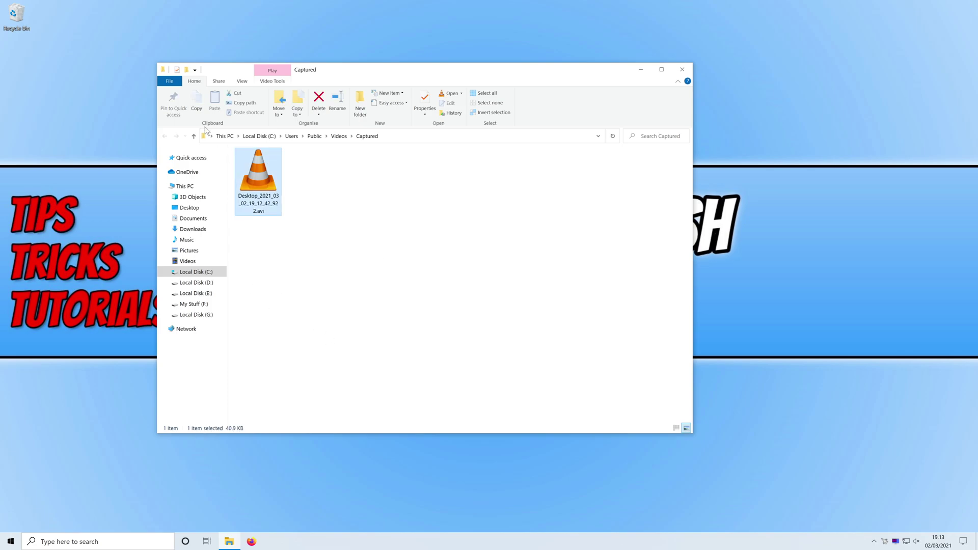
{"action": "left_click", "coordinate": [440, 321]}
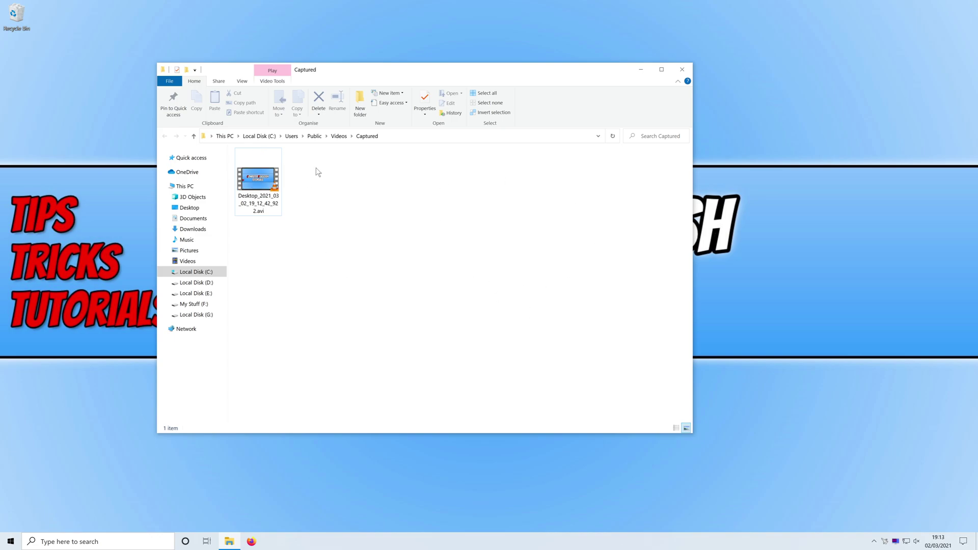
{"action": "left_click", "coordinate": [255, 187]}
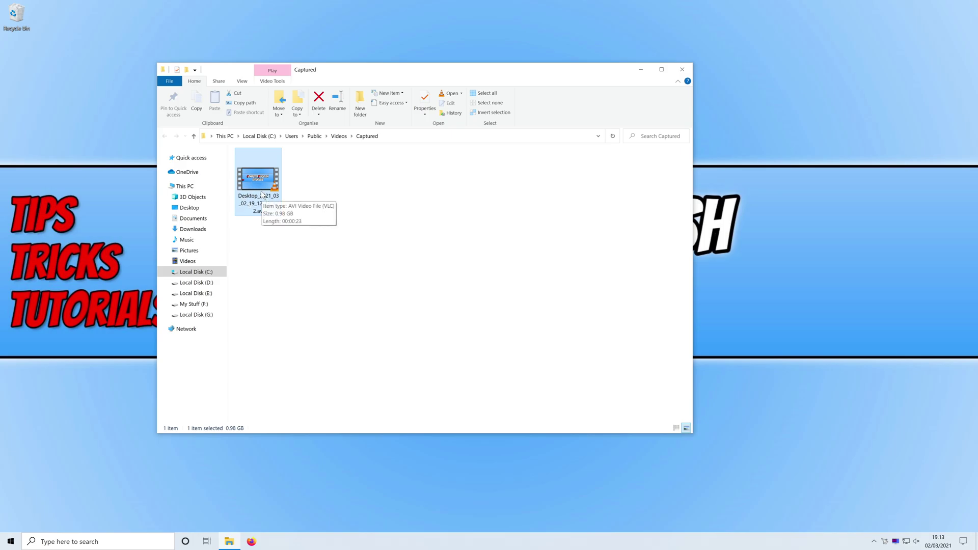
{"action": "double_click", "coordinate": [262, 194]}
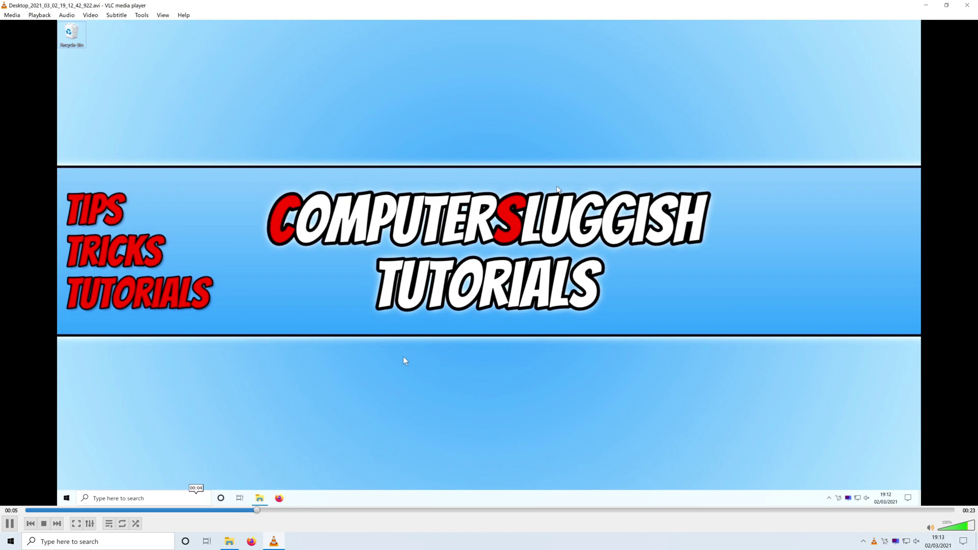
Skip ahead through the desktop recording and switch VLC to full screen.
{"action": "left_click_drag", "start_coordinate": [339, 508], "coordinate": [719, 513]}
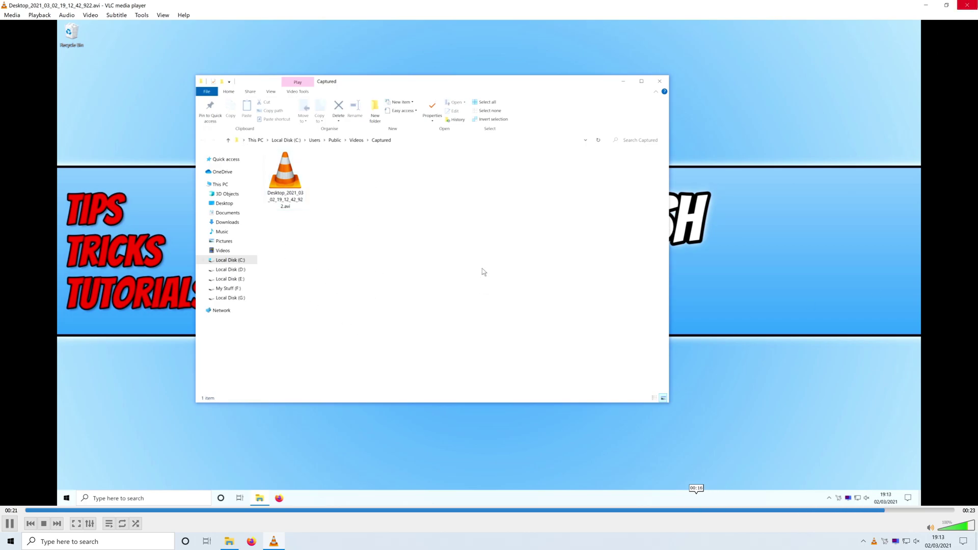
{"action": "key", "text": "f"}
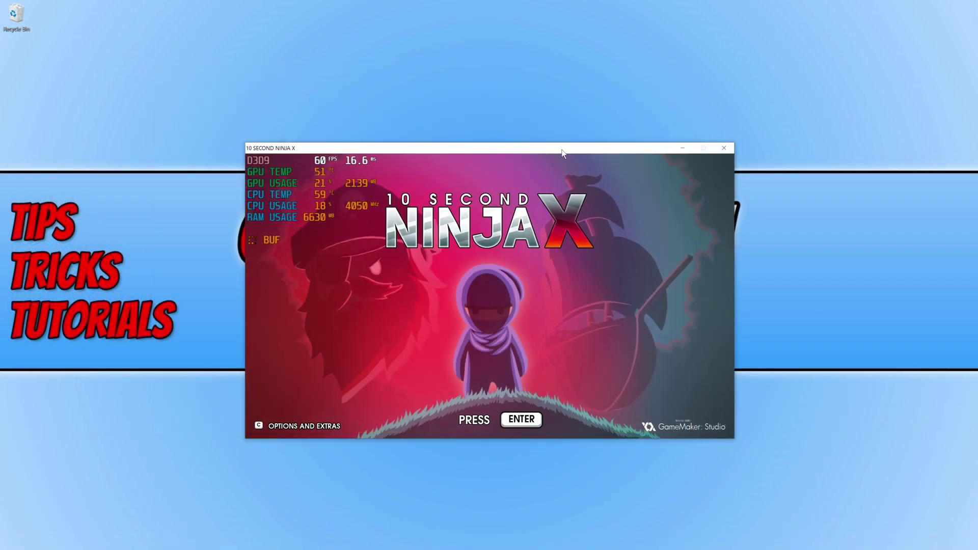
Nudge the running 10 Second Ninja X window slightly into position.
{"action": "left_click_drag", "start_coordinate": [546, 118], "coordinate": [544, 122]}
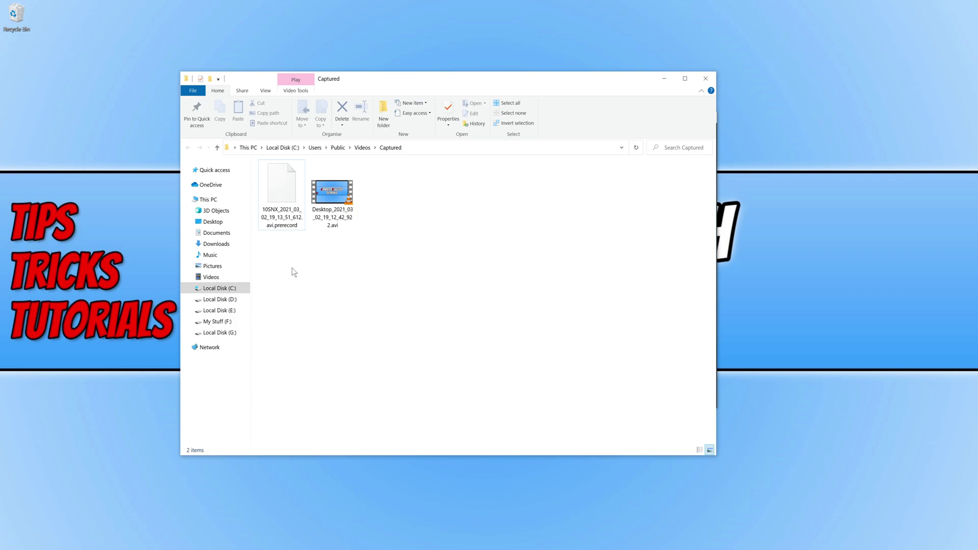
Check the Captured folder for the new game prerecord file, then minimise File Explorer.
{"action": "left_click_drag", "start_coordinate": [292, 267], "coordinate": [291, 306]}
{"action": "left_click", "coordinate": [664, 80]}
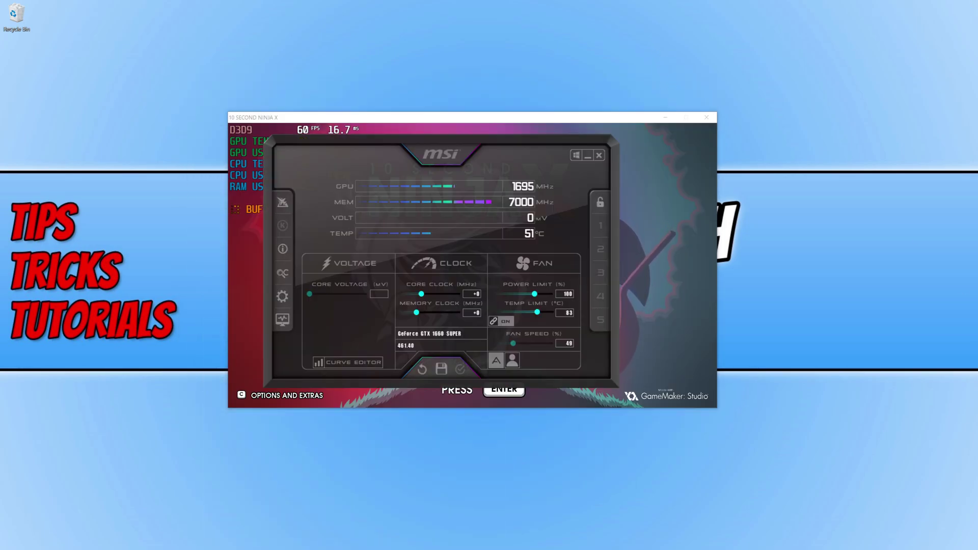
{"action": "left_click", "coordinate": [282, 297]}
{"action": "left_click", "coordinate": [451, 163]}
{"action": "left_click", "coordinate": [450, 164]}
{"action": "left_click", "coordinate": [450, 163]}
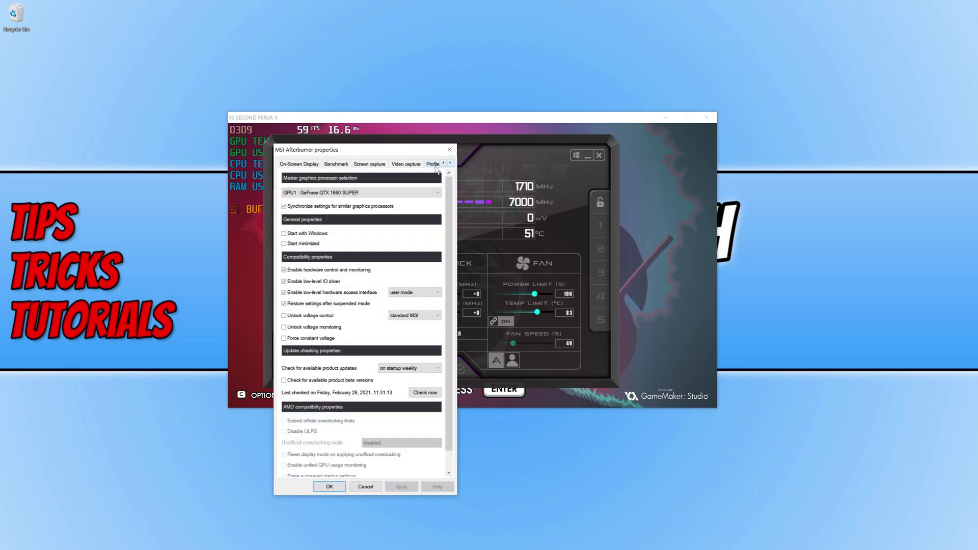
{"action": "left_click", "coordinate": [413, 165]}
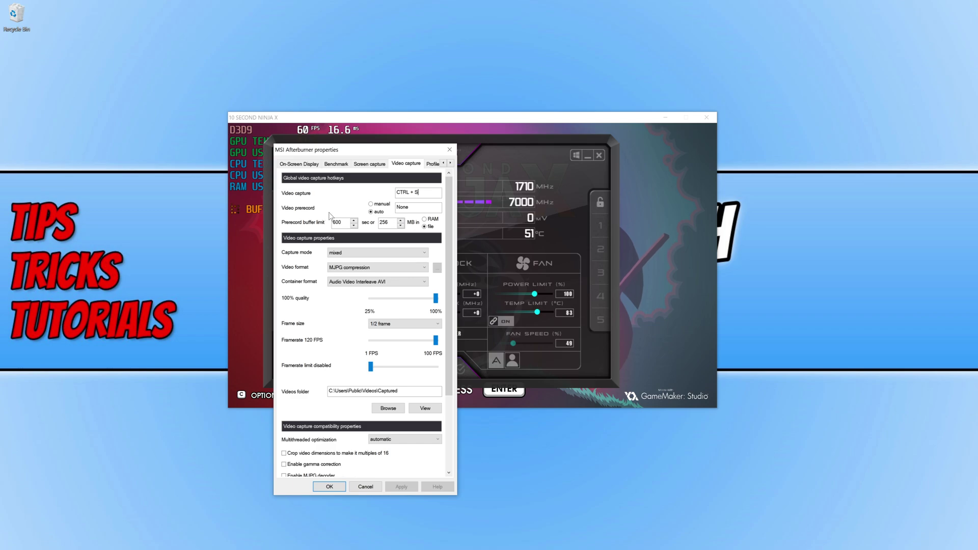
{"action": "mouse_move", "coordinate": [384, 209]}
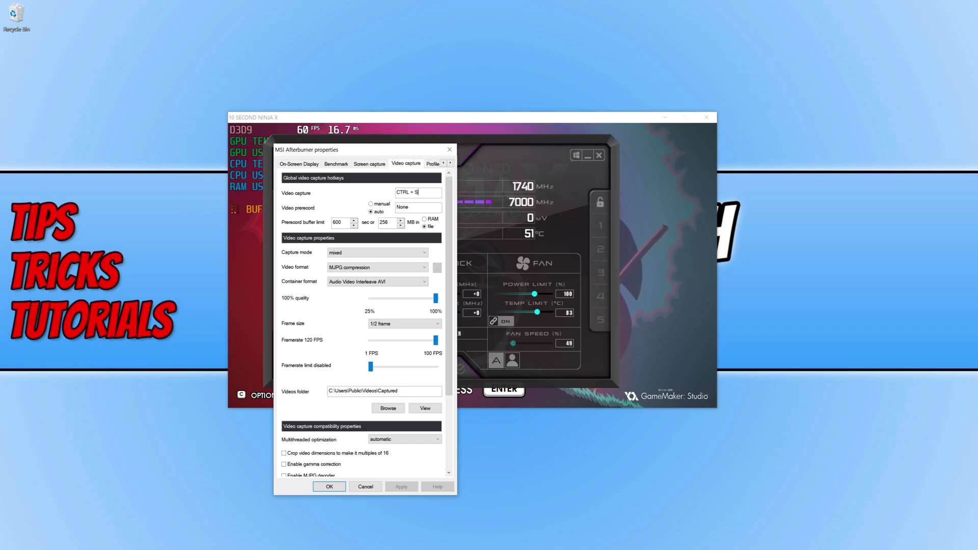
{"action": "left_click", "coordinate": [329, 487]}
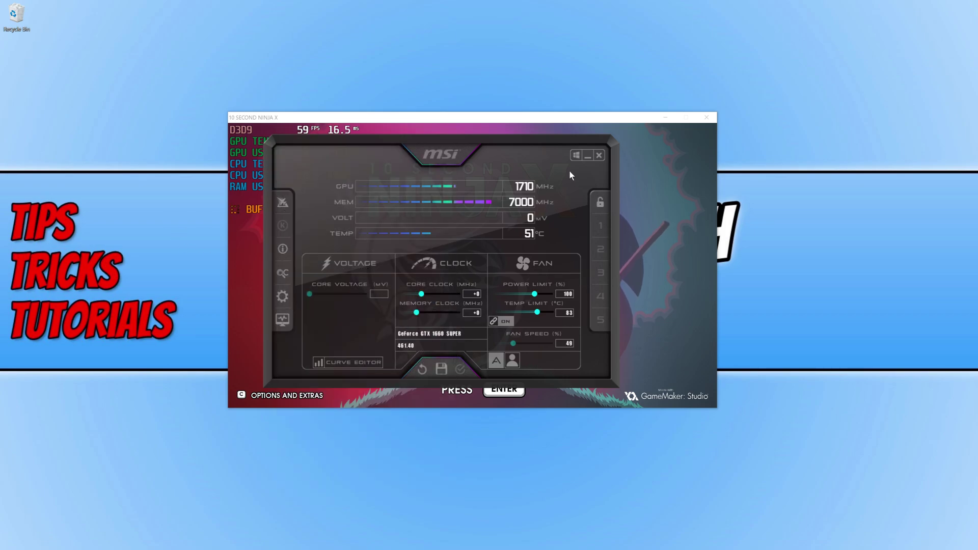
Hide Afterburner, play a stretch of the ninja level, then open the new 10SNX AVI recording.
{"action": "left_click", "coordinate": [586, 157]}
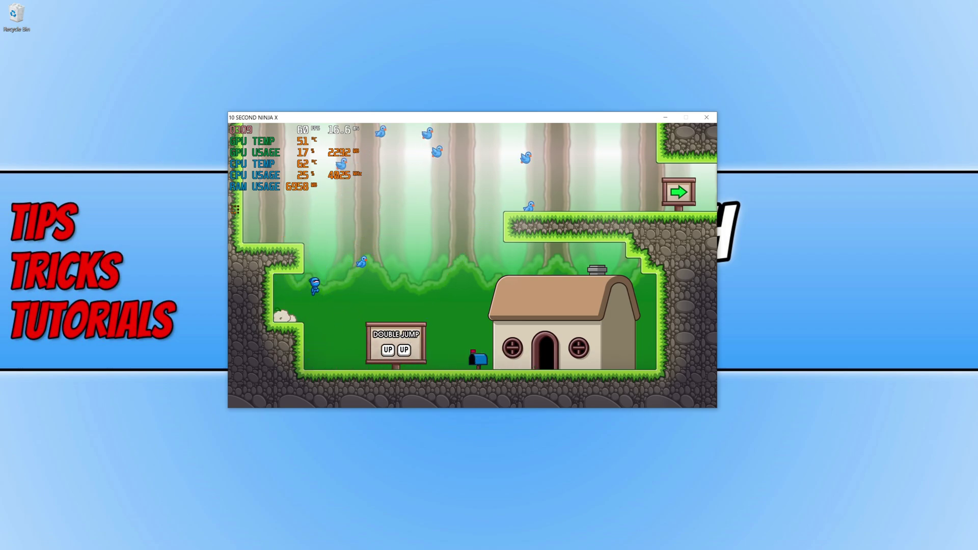
{"action": "key", "text": "Right"}
{"action": "key", "text": "Up"}
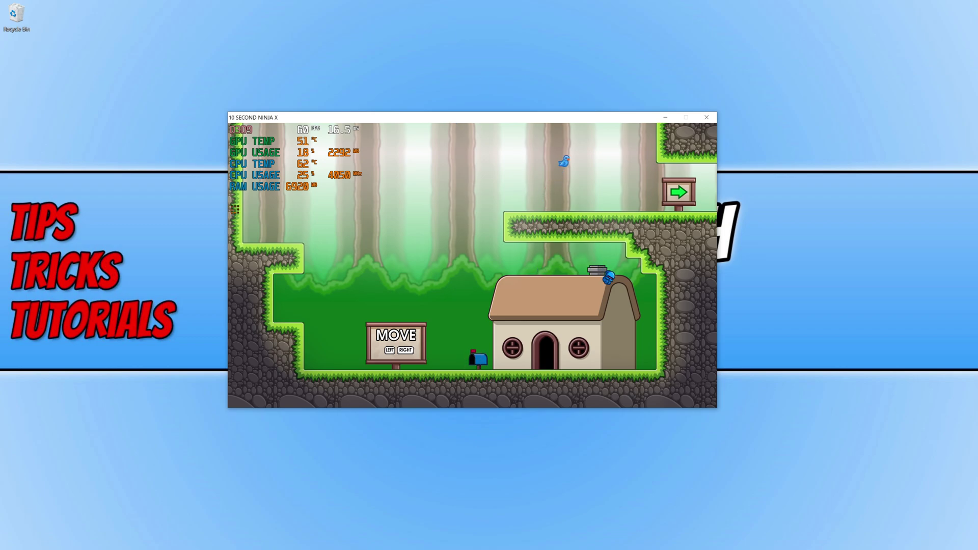
{"action": "key", "text": "Left"}
{"action": "key", "text": "Up"}
{"action": "key", "text": "Up"}
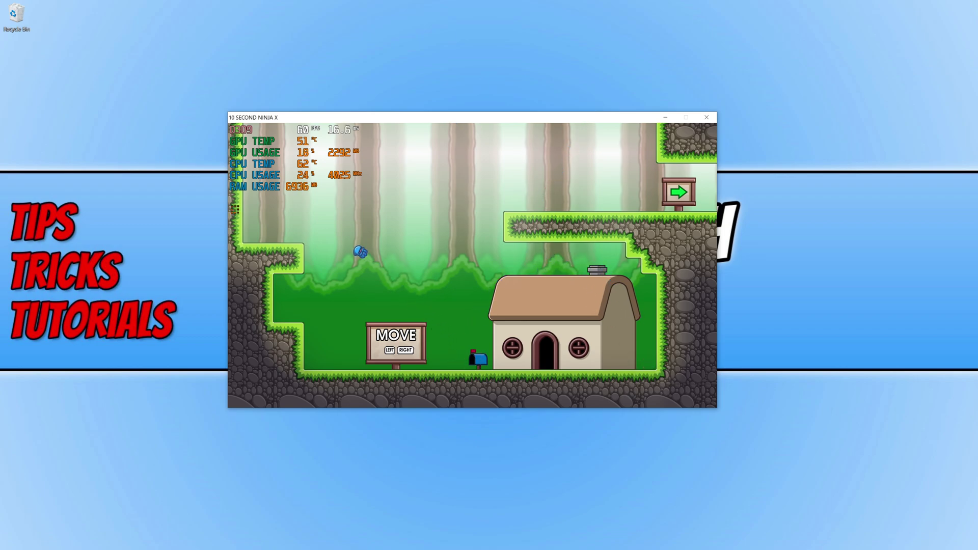
{"action": "key", "text": "Up"}
{"action": "key", "text": "Up"}
{"action": "key", "text": "r"}
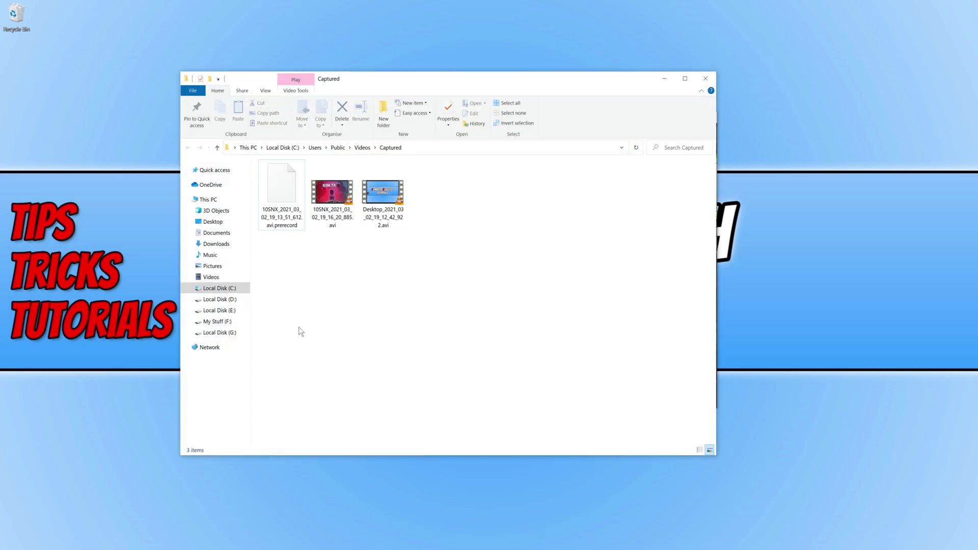
{"action": "left_click", "coordinate": [322, 185]}
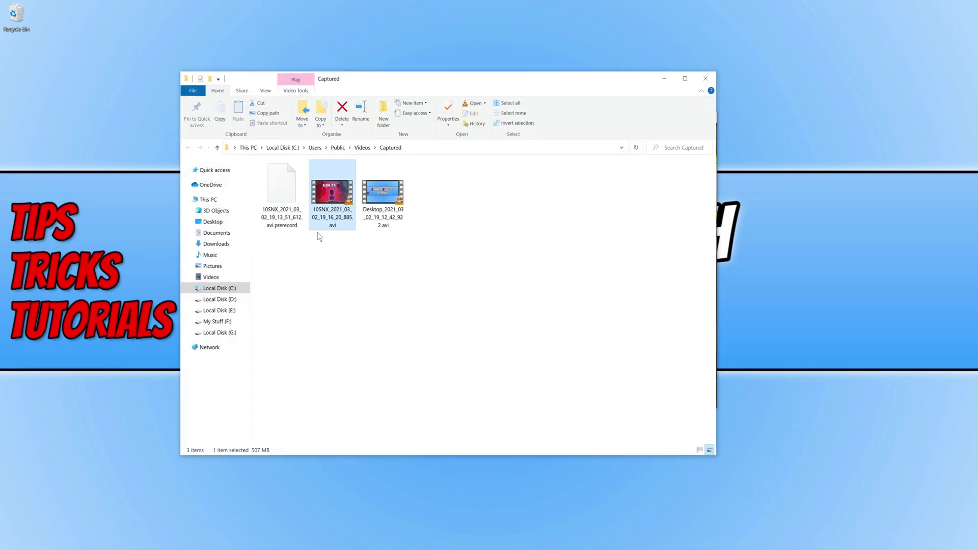
{"action": "double_click", "coordinate": [336, 211]}
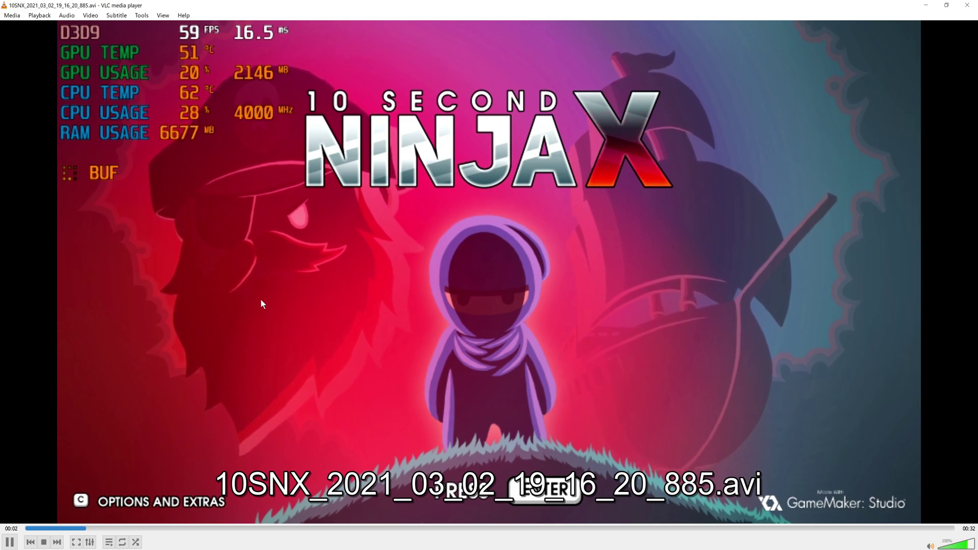
Skip the 32-second 10SNX clip ahead to about 0:21 in VLC.
{"action": "left_click", "coordinate": [631, 528]}
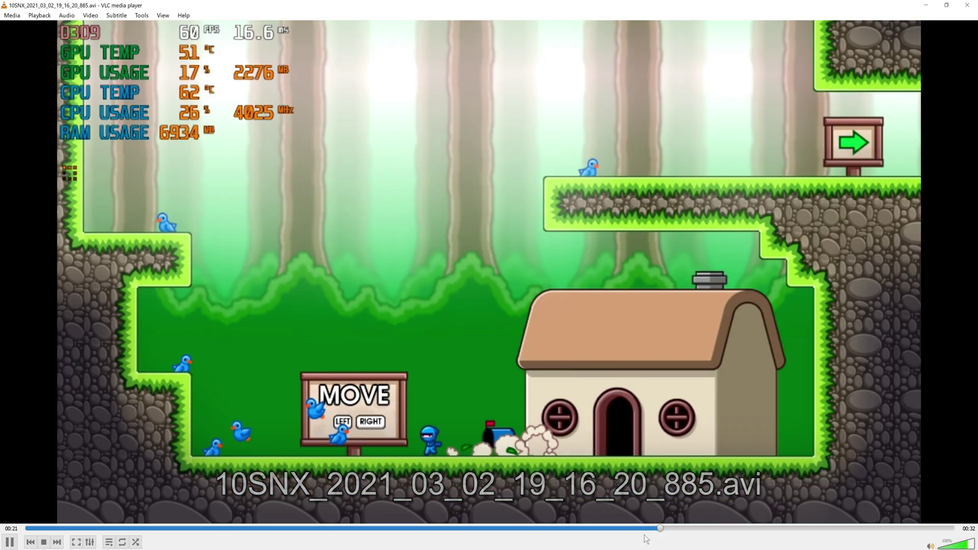